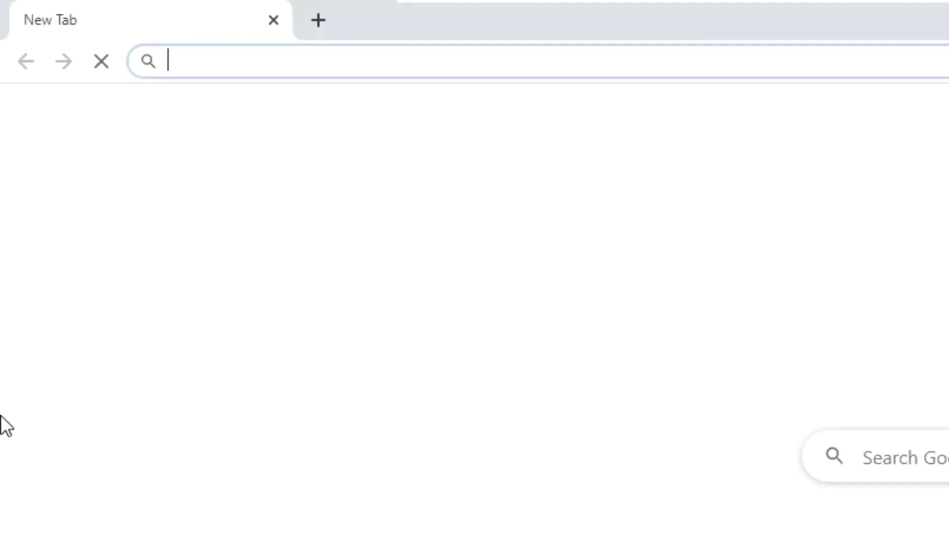
Go to neverware.com and open the page for the free CloudReady version for personal, home use.
text(neverware.com)
key(Return)
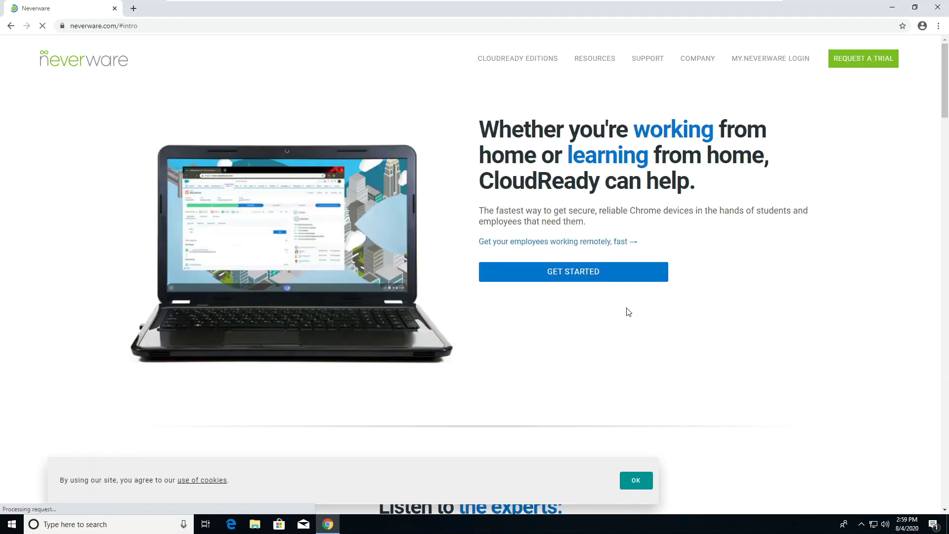
click(611, 276)
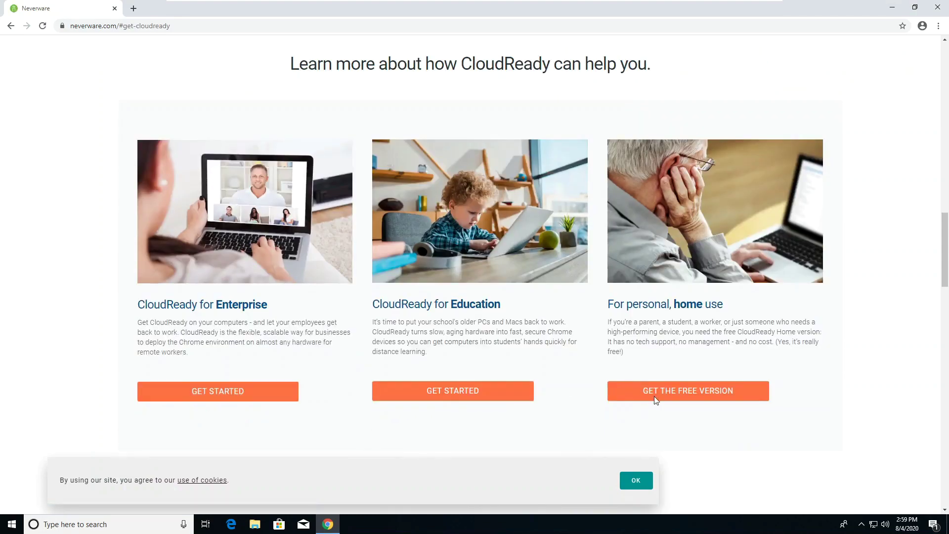
click(656, 394)
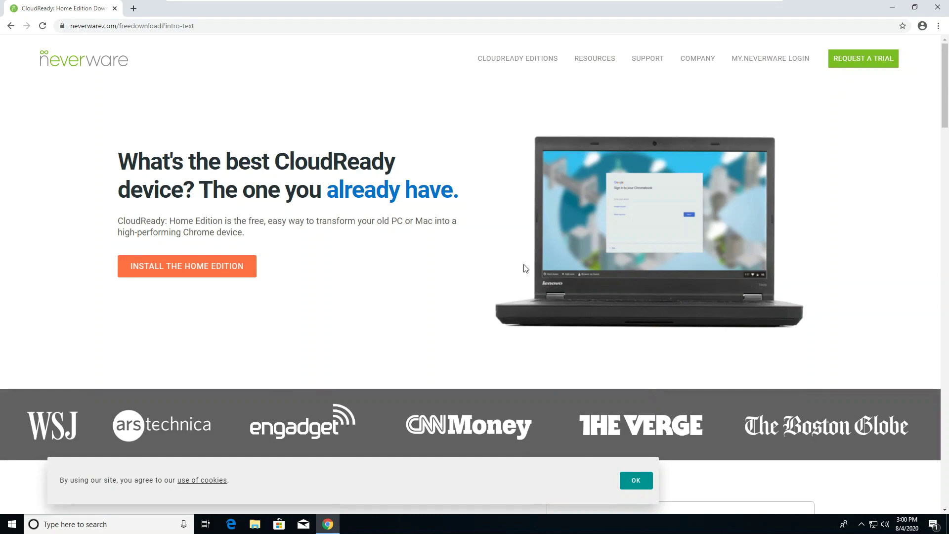
Download the USB Maker from the Home Edition install section and run it with permission to make changes.
click(248, 274)
drag(946, 171, 945, 276)
click(245, 262)
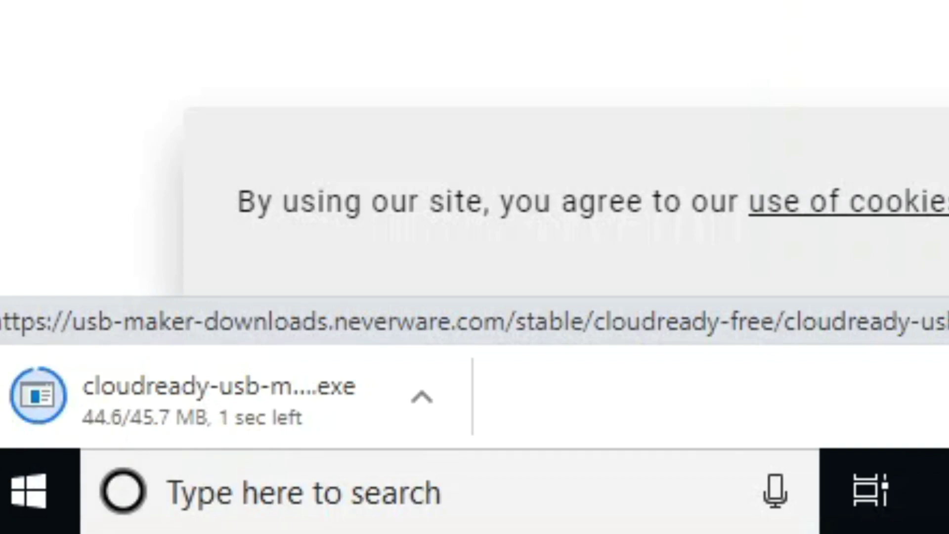
click(171, 403)
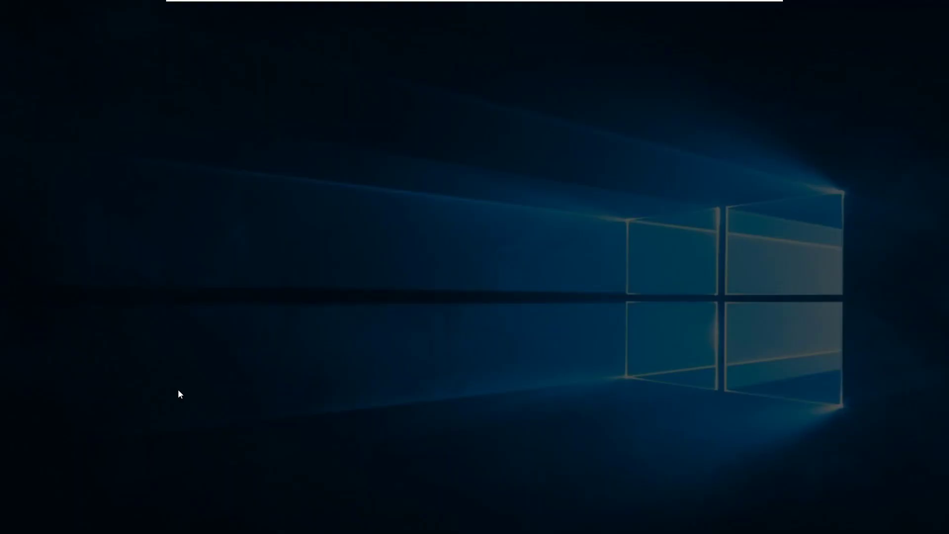
click(411, 329)
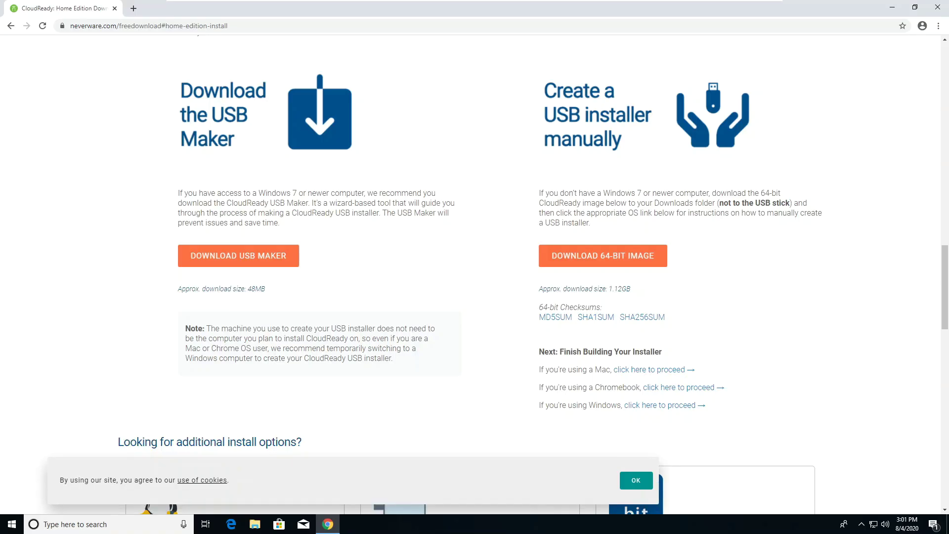
click(894, 7)
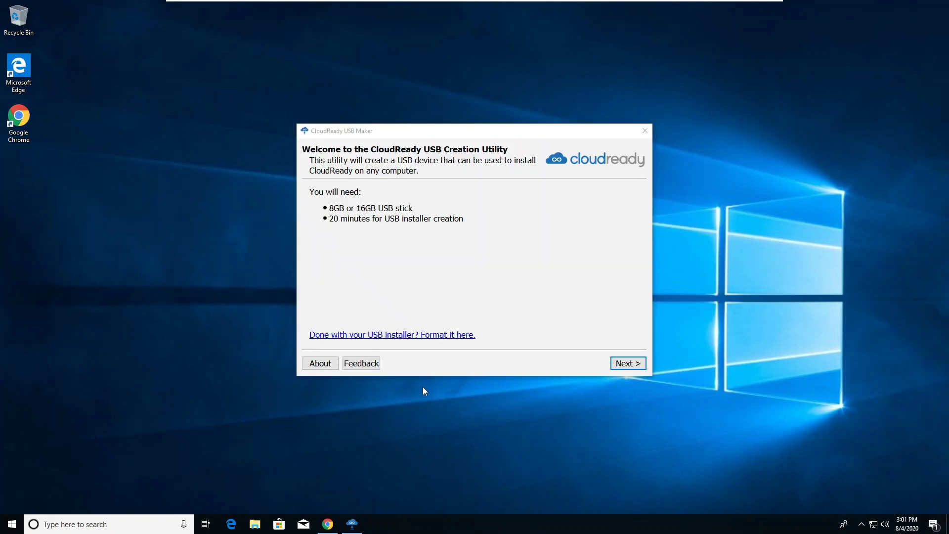
Create a CloudReady installer on the SanDisk Cruzer Glide USB device and close the utility.
click(635, 367)
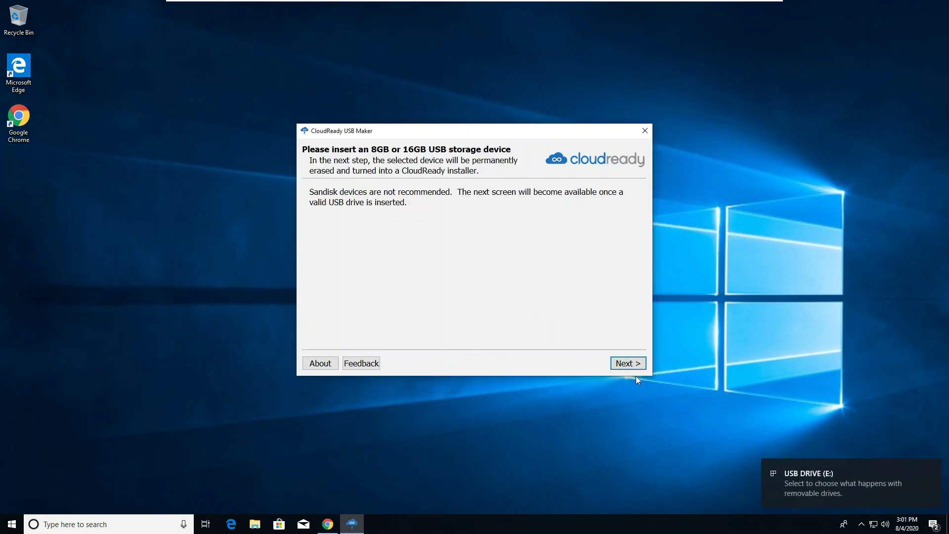
click(626, 364)
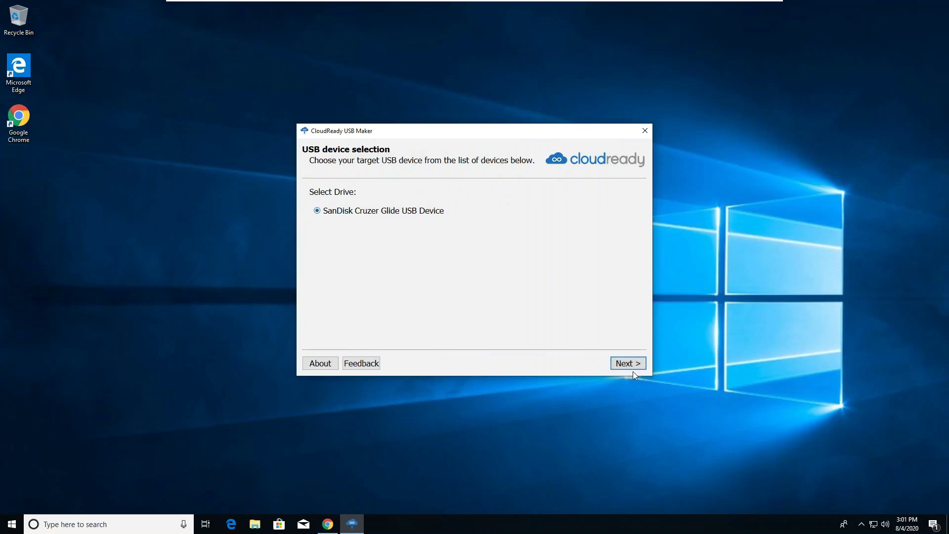
click(645, 364)
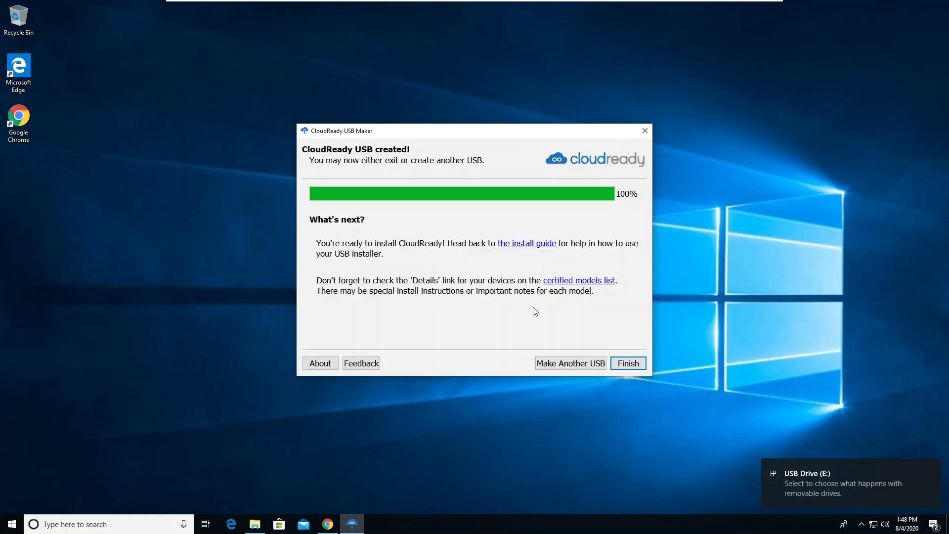
click(628, 363)
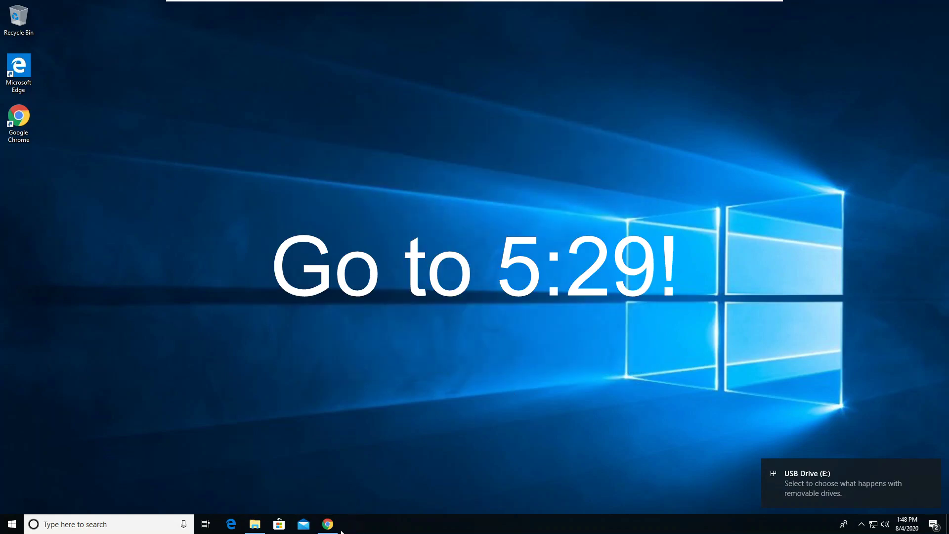
Switch back to Chrome and download the 64-bit CloudReady image for creating a USB installer manually.
click(329, 524)
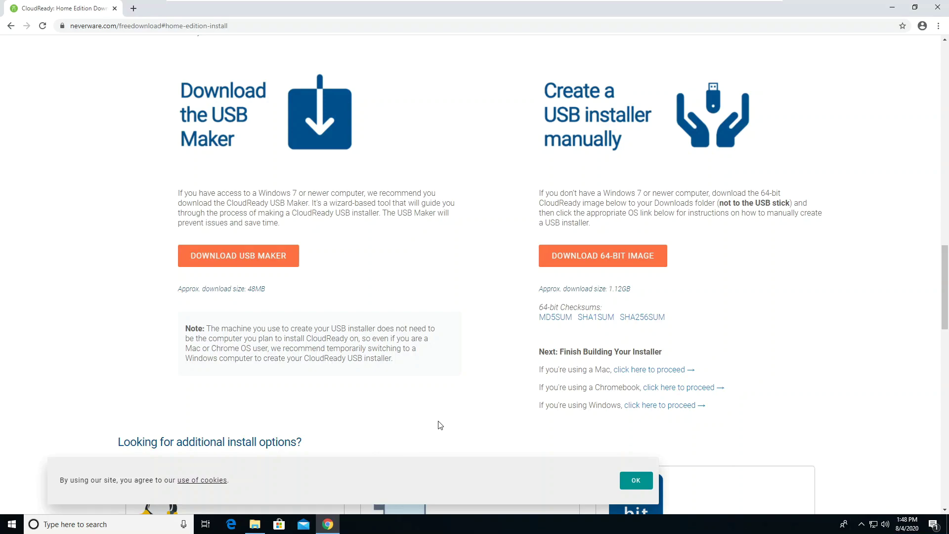
click(648, 258)
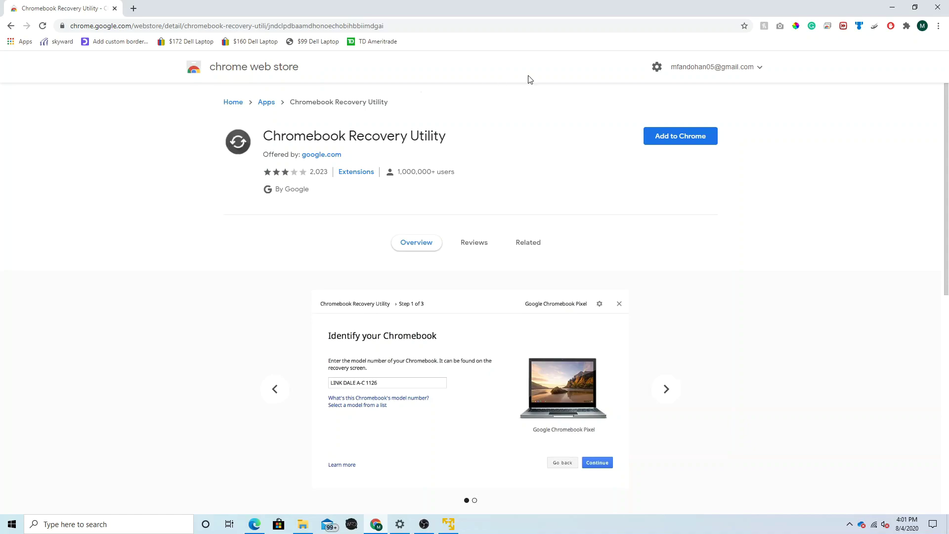
Add the Chromebook Recovery Utility to Chrome and launch it to use a local image file.
click(673, 141)
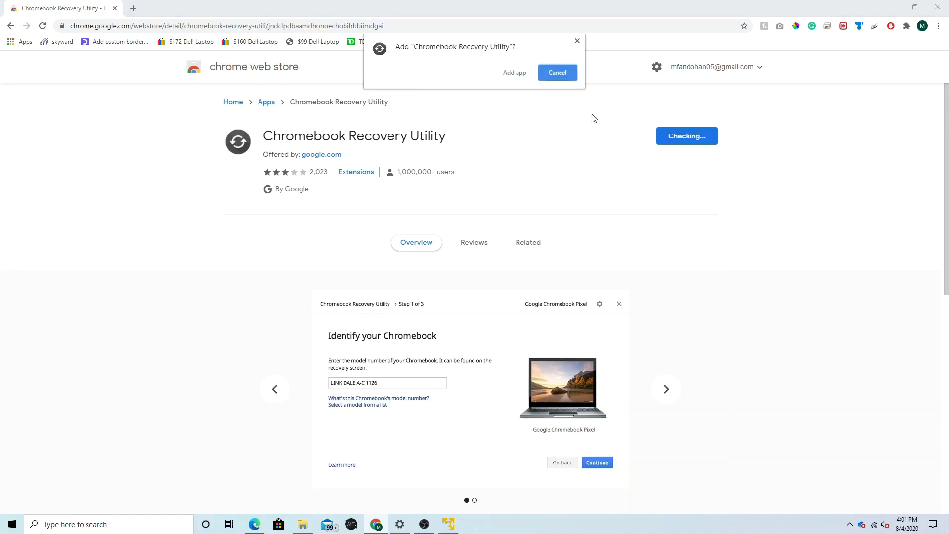
click(521, 77)
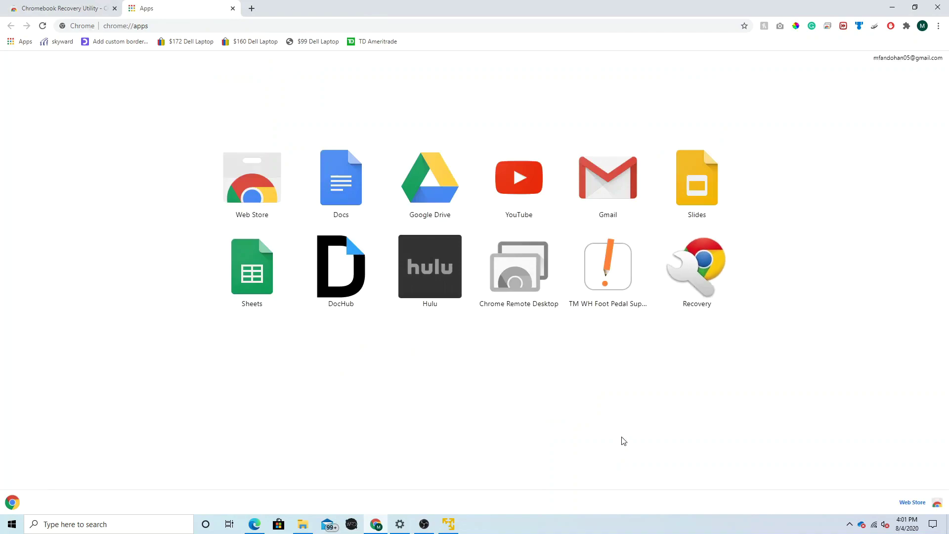
click(713, 283)
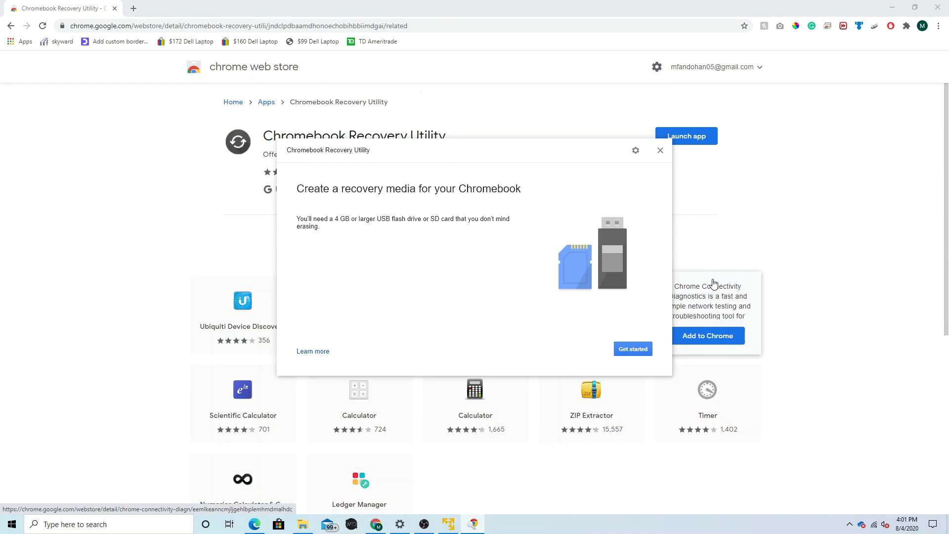
click(636, 152)
click(563, 183)
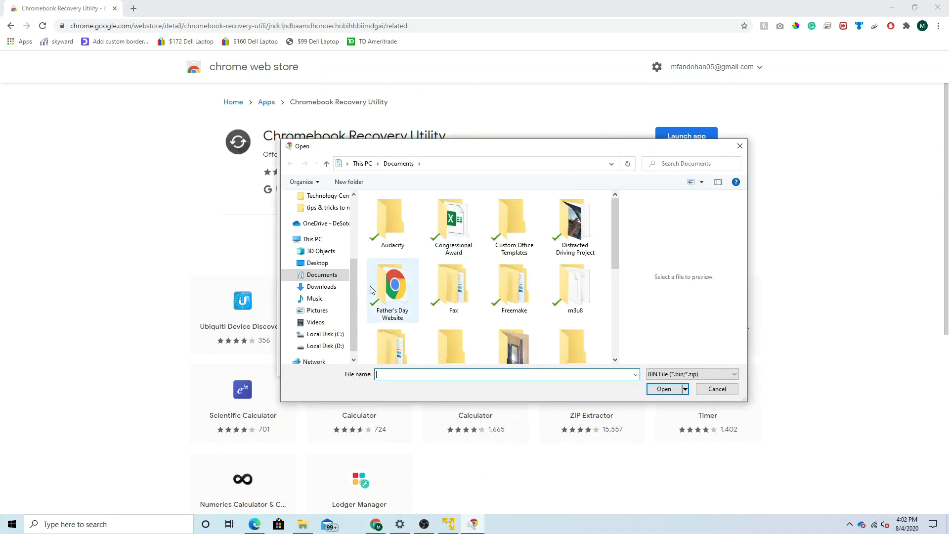
Search Local Disk (D:) for cloudready and look for an image in the CloudReady USB Maker folder.
click(325, 346)
scroll(508, 257, down, 5)
click(682, 164)
text(cloudready)
double_click(398, 205)
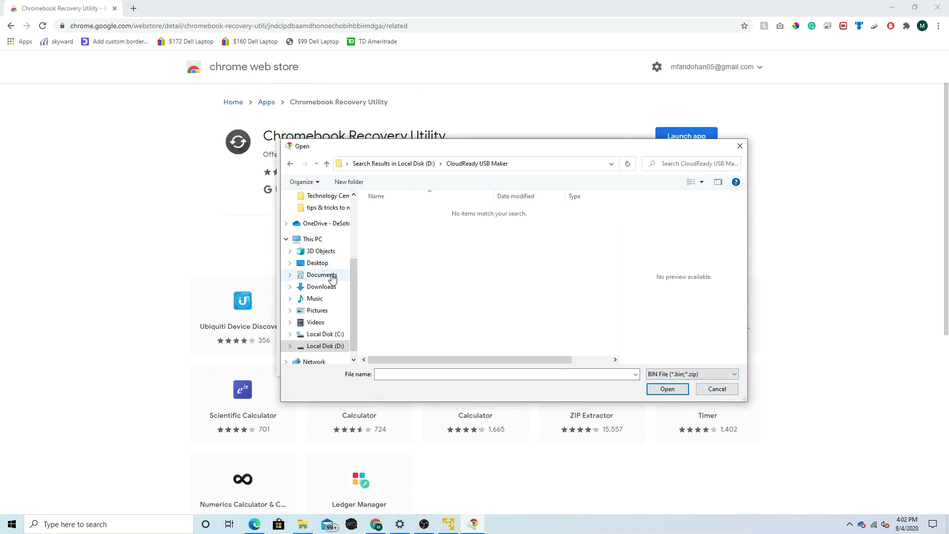
Find cloudready-free-70.4.39-64-bit.zip in the Downloads folder and open it as the recovery image.
click(321, 287)
click(682, 163)
text(cloudrea)
click(693, 193)
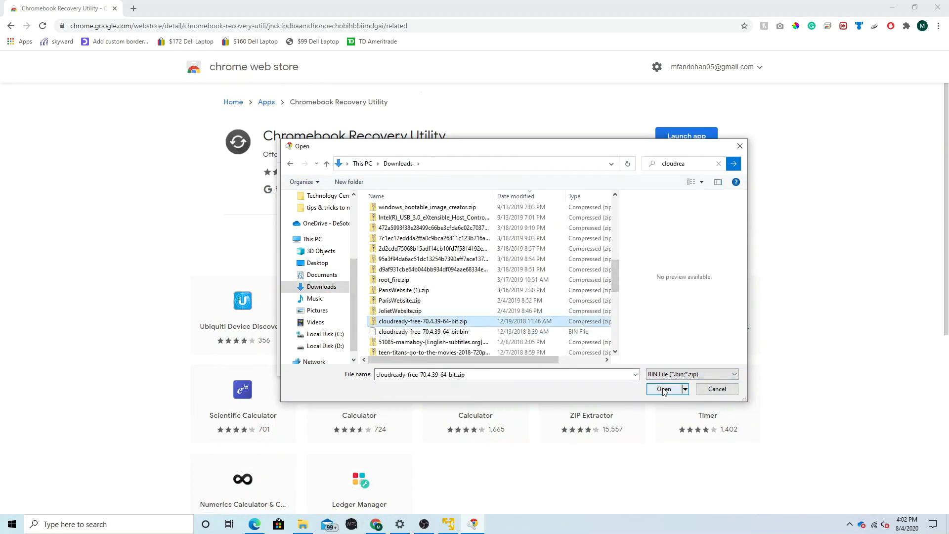
click(664, 389)
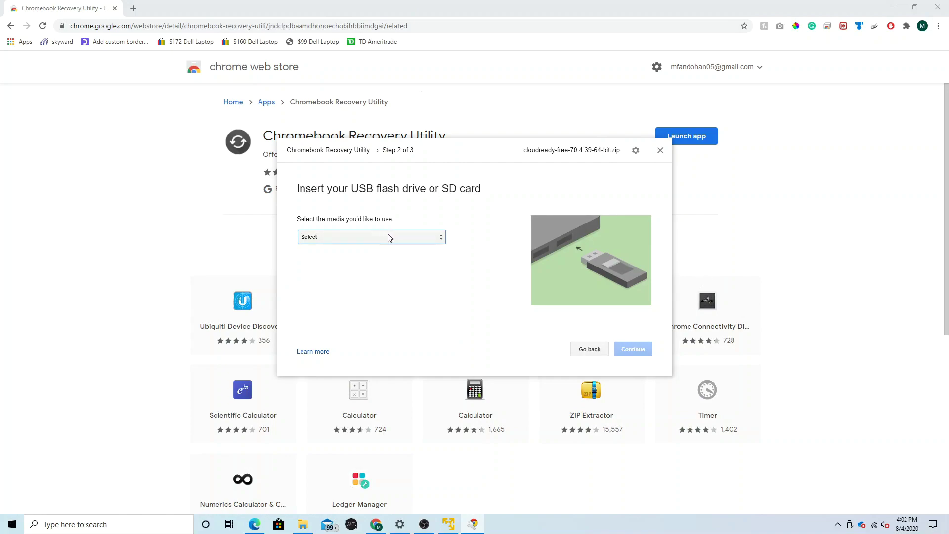
Create the recovery image on the SanDisk Cruzer Glide - 29.2 GB drive and minimize the browser meanwhile.
click(372, 246)
click(372, 245)
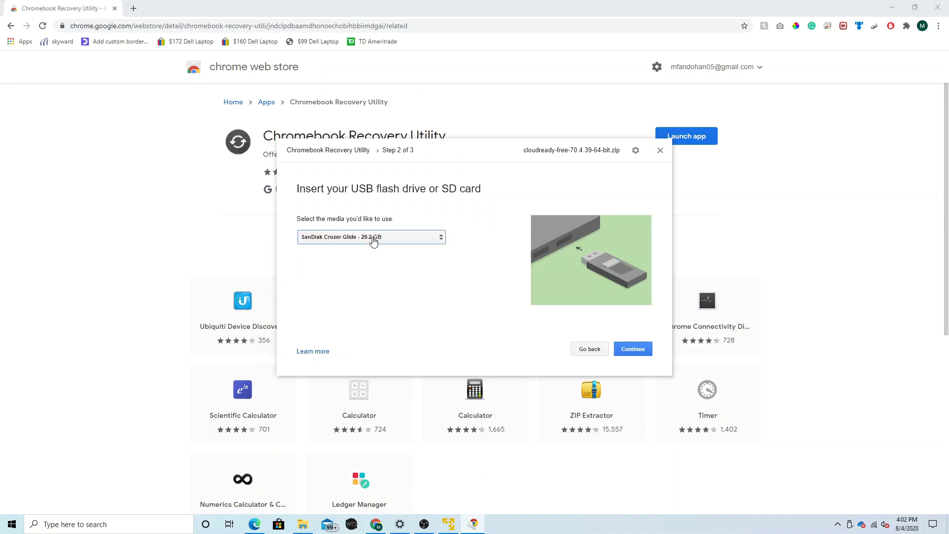
click(635, 351)
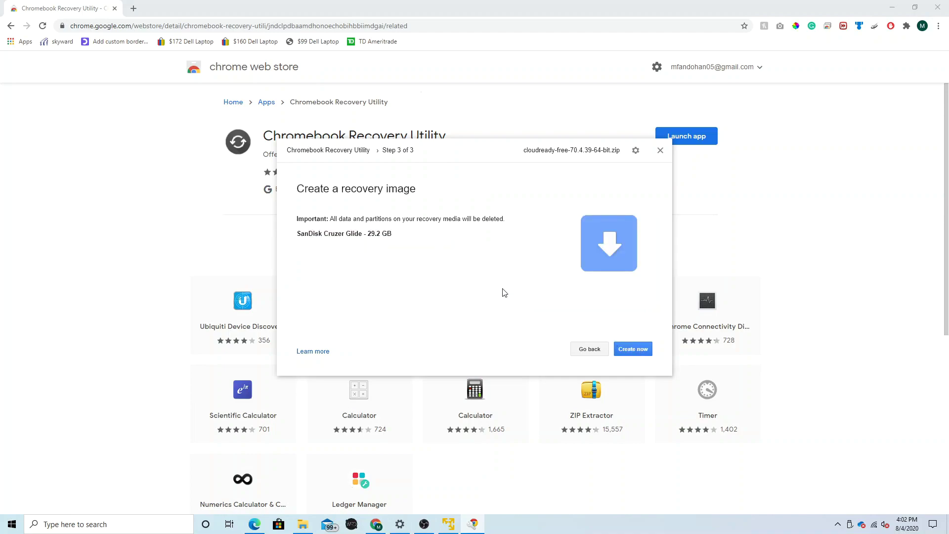
click(638, 353)
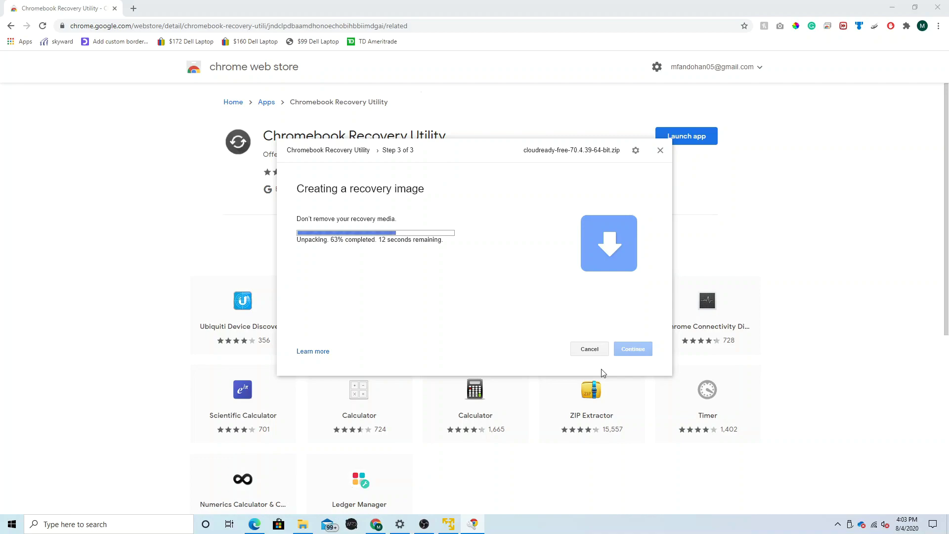
click(893, 6)
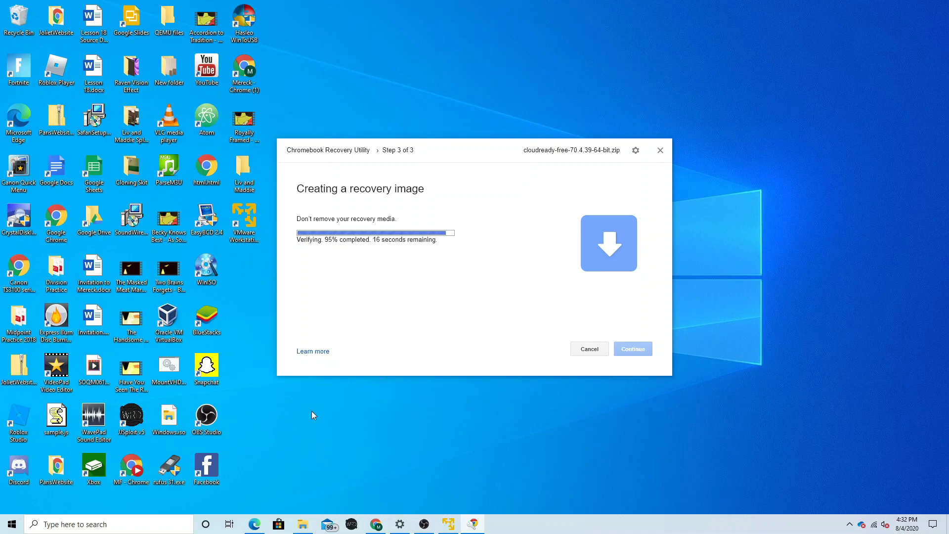
click(633, 350)
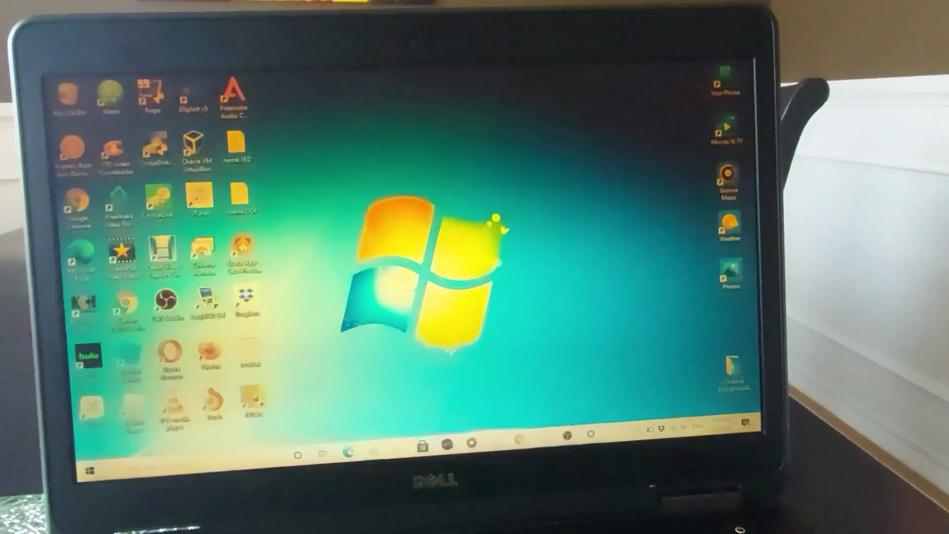
key(super)
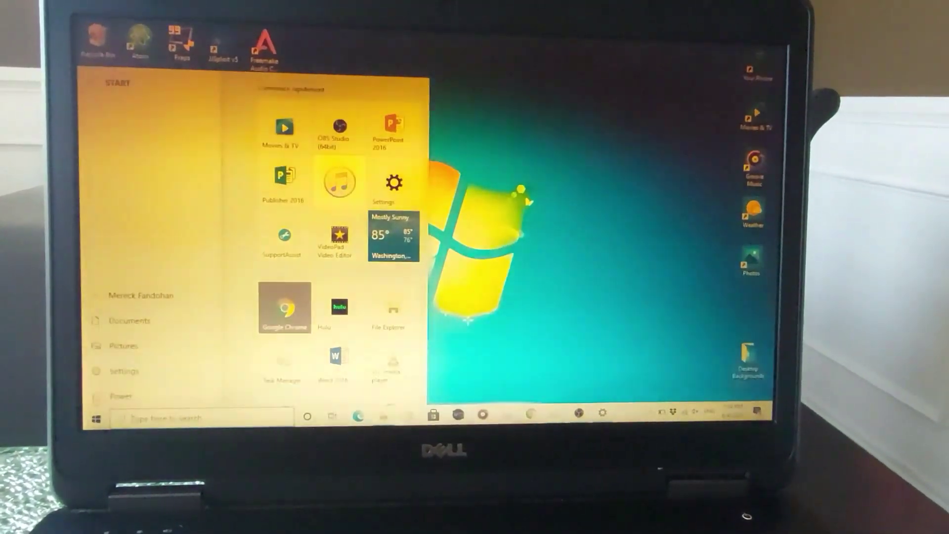
click(123, 399)
key(Escape)
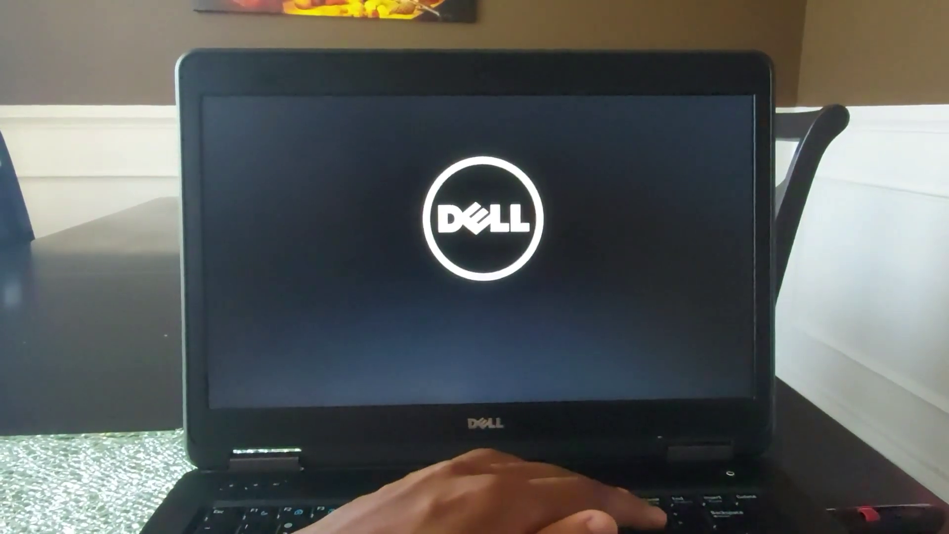
key(F12)
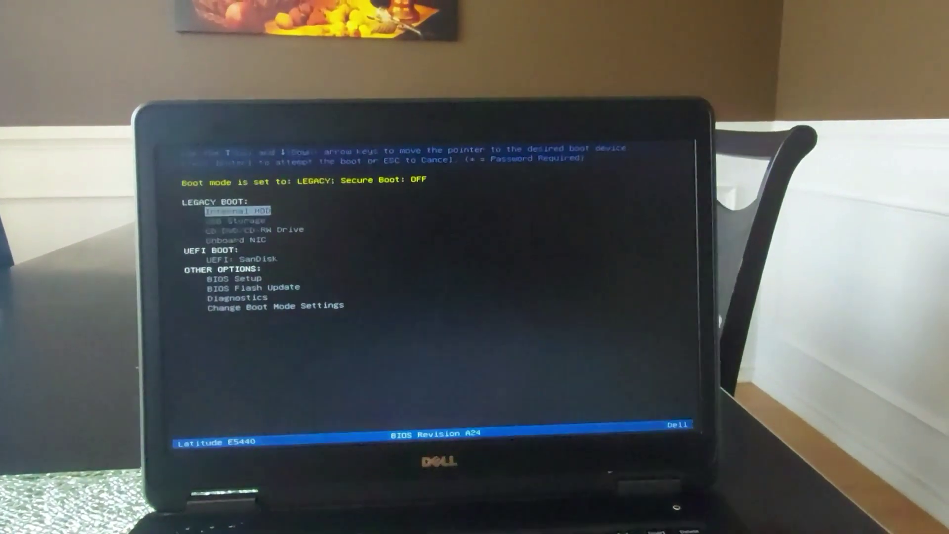
key(Down)
key(Down)
key(Down)
key(Down)
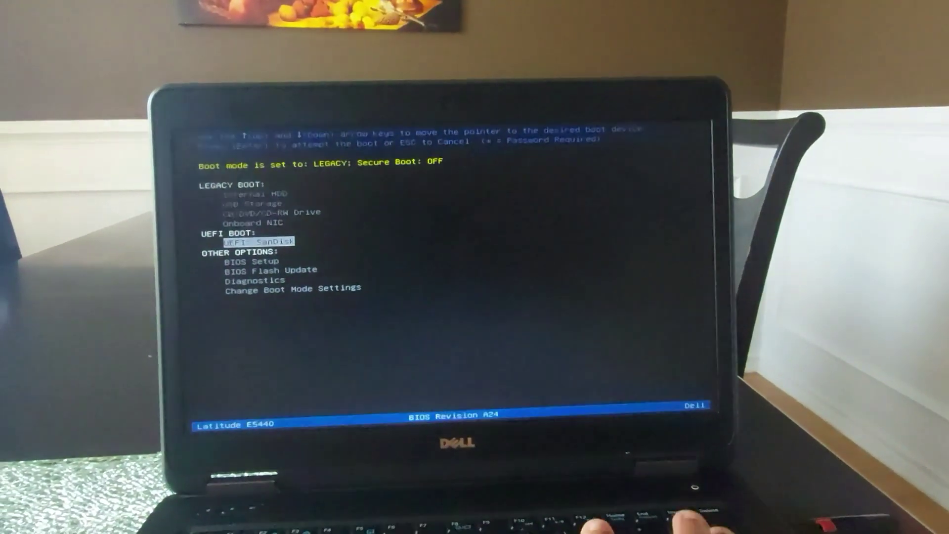
key(Return)
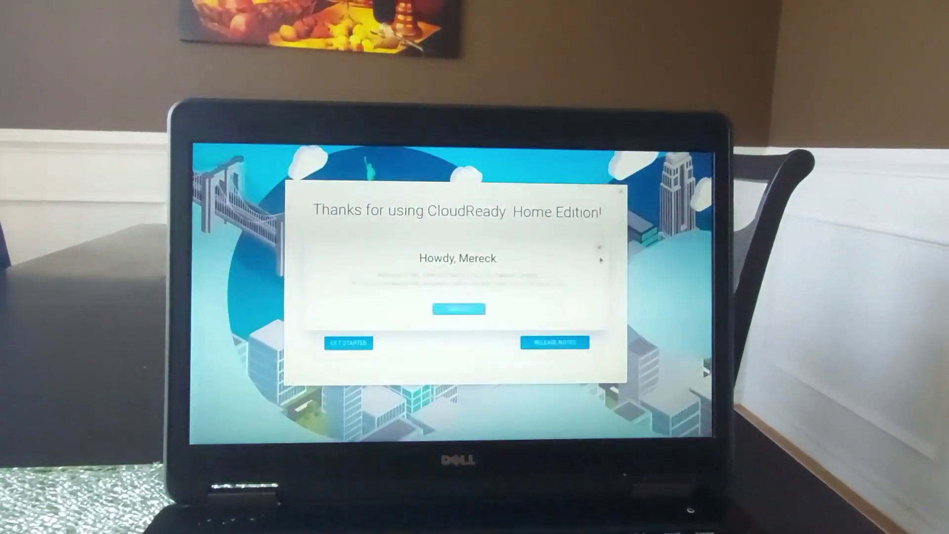
click(600, 251)
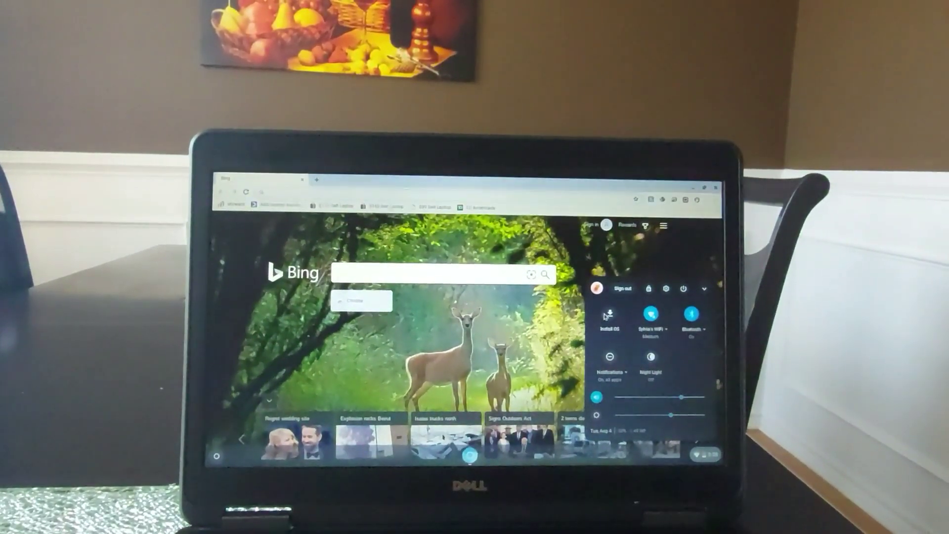
click(608, 315)
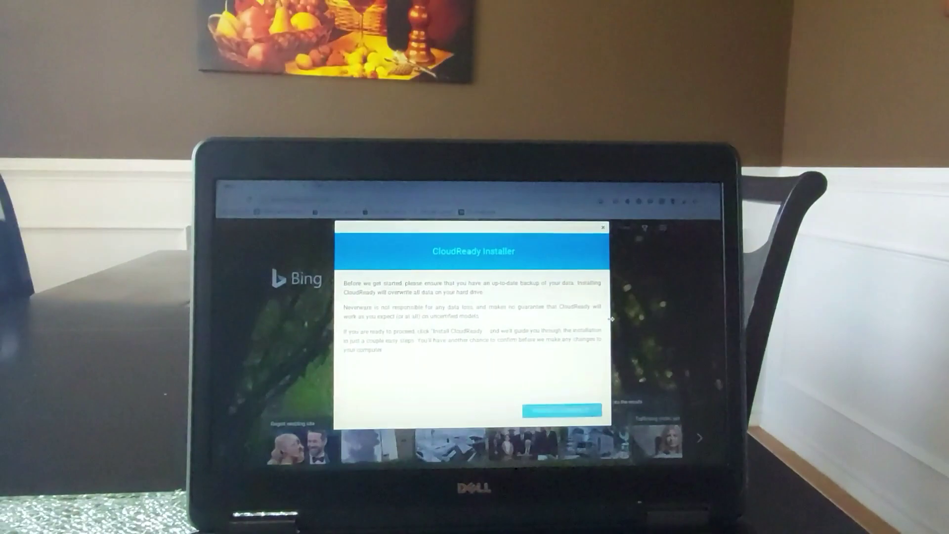